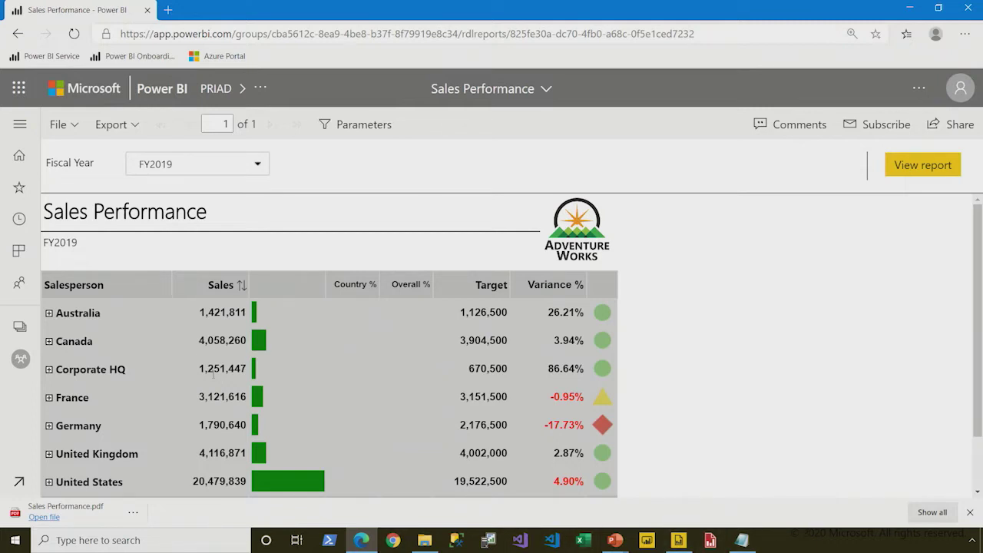
# Generate and copy a link to the FY2019 report view, then bring up the empty Notepad.
pyautogui.click(77, 131)
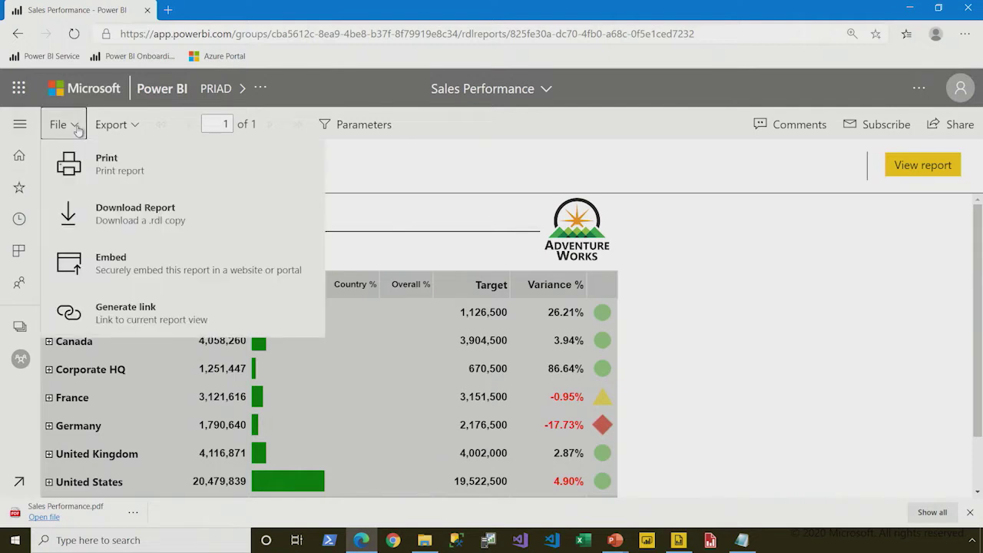
pyautogui.click(268, 315)
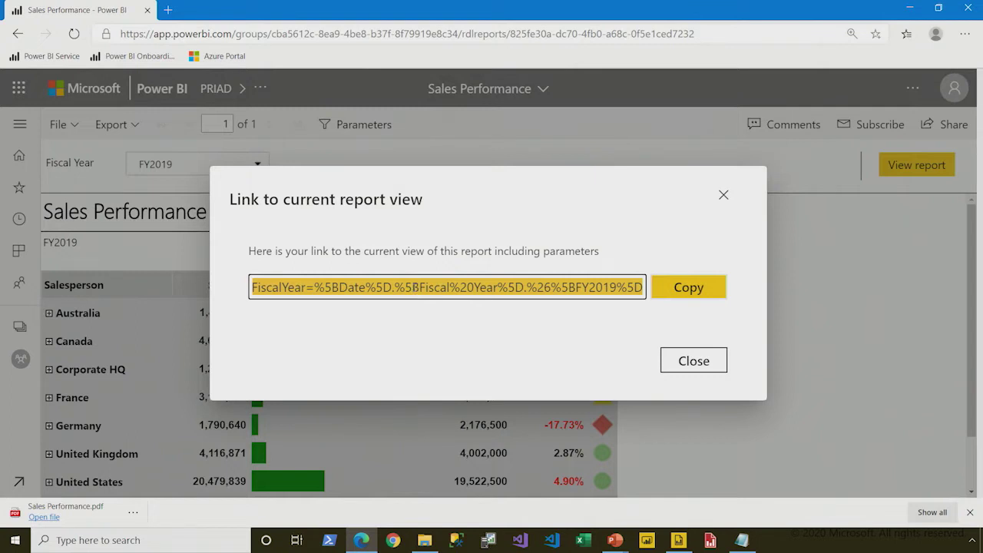
pyautogui.click(674, 299)
pyautogui.click(742, 540)
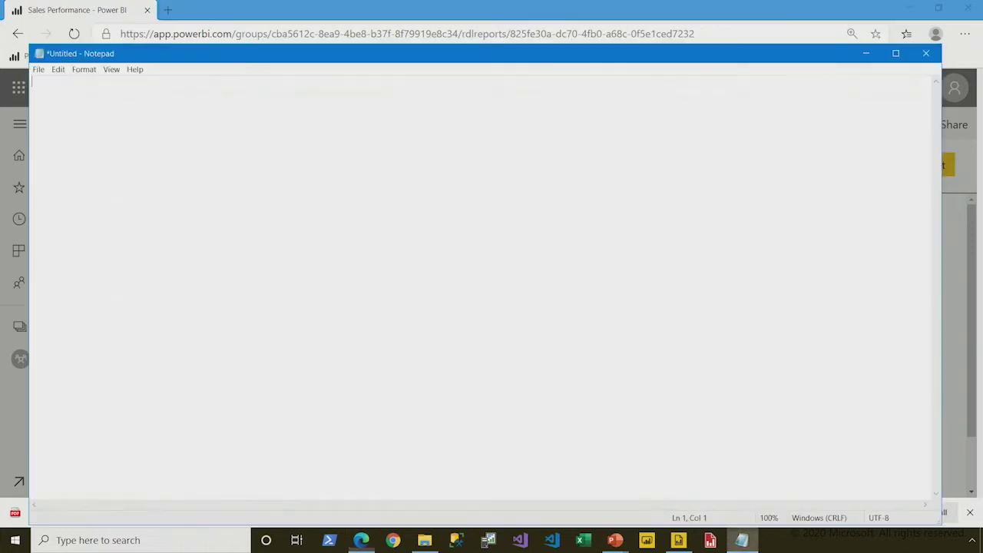
# Paste the copied report link into Notepad with Word Wrap turned on.
pyautogui.write('https://app.powerbi.com/groups/cba5612c-8ea9-4be8-b37f-8f79919e8c34/rdlreports/825fe30a-dc70-4fb0-a68c-0f5e1ced7232?rp:DateFiscalYear=%5BDate%5D.%5BFiscal%20Year%5D.%26%5BFY2019%5D')
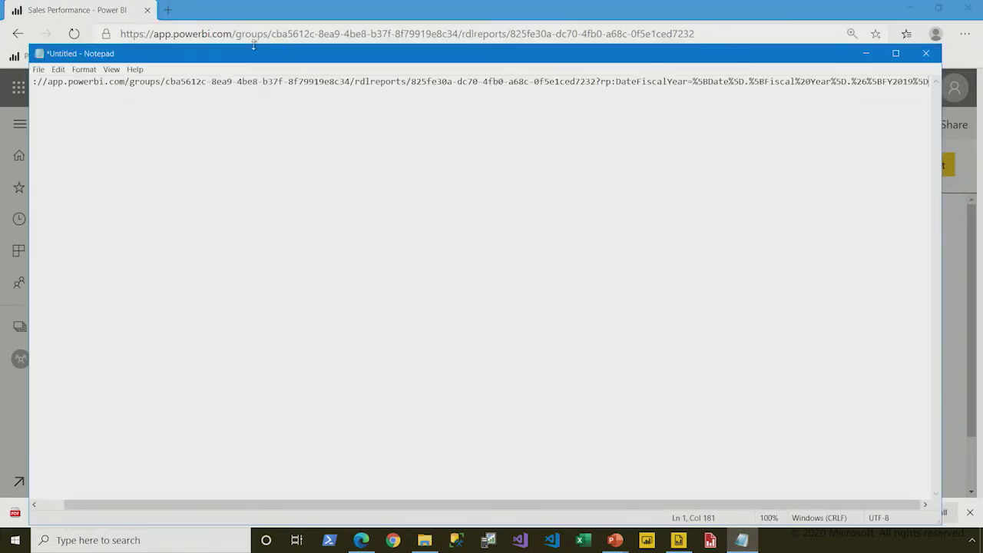
pyautogui.click(84, 69)
pyautogui.click(99, 82)
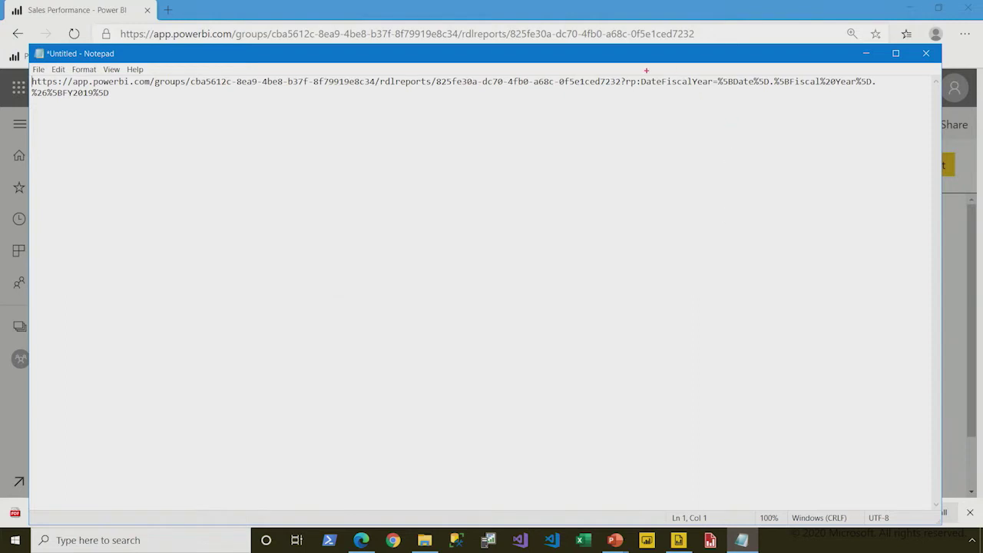
# Highlight the rp:DateFiscalYear parameter and its FY2019 value at the URL's end.
pyautogui.moveTo(615, 70)
pyautogui.mouseDown()
pyautogui.moveTo(628, 94)
pyautogui.moveTo(896, 98)
pyautogui.mouseUp()
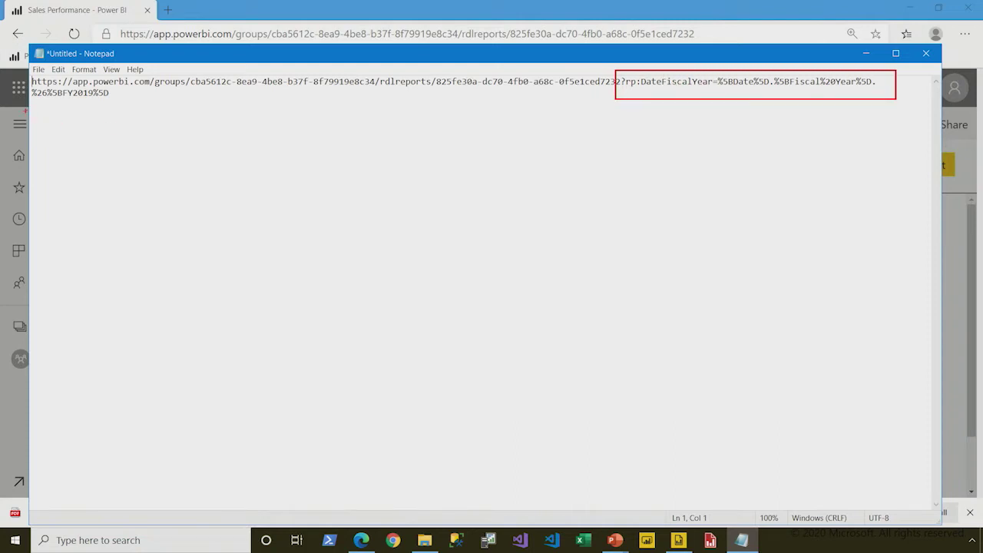
pyautogui.moveTo(23, 86); pyautogui.dragTo(114, 108)
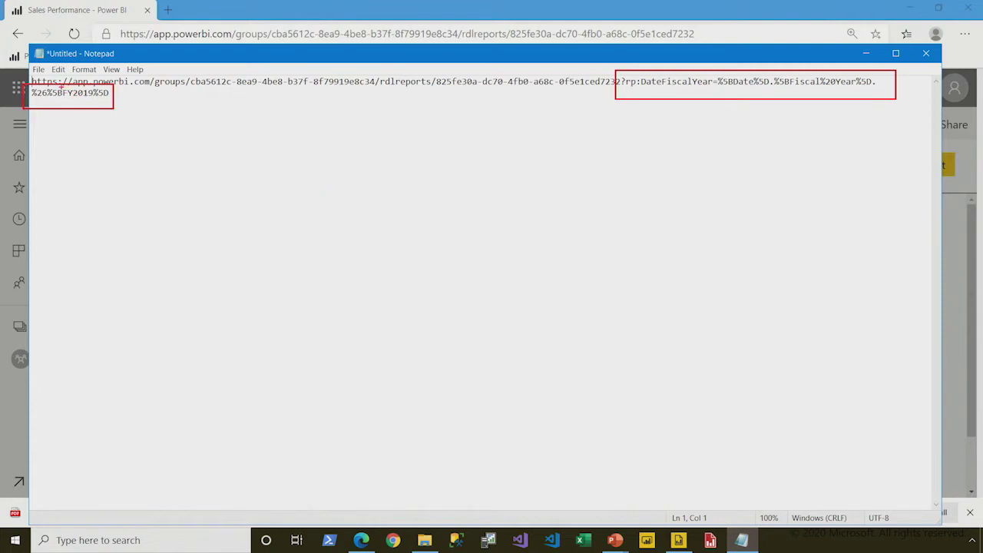
pyautogui.moveTo(61, 86); pyautogui.dragTo(95, 98)
pyautogui.press('Escape')
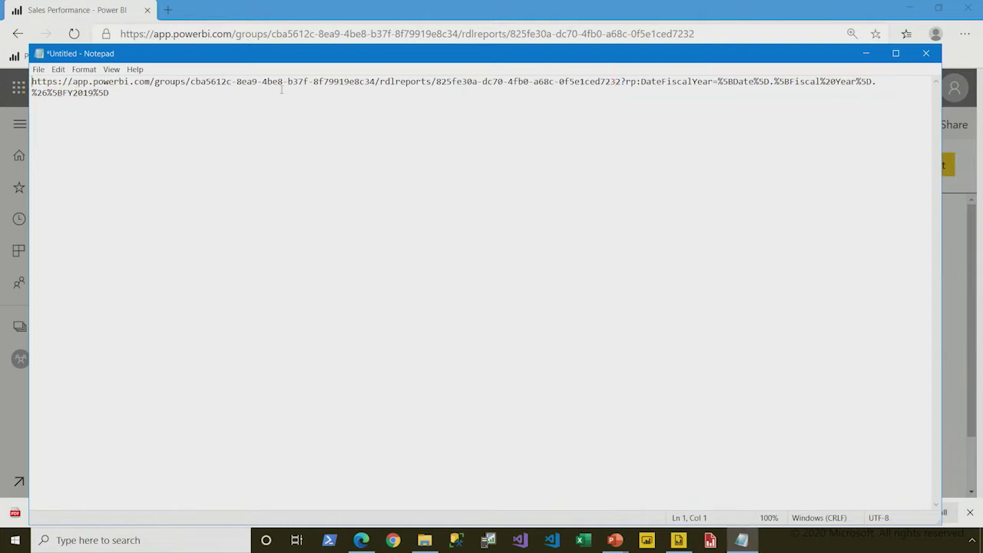
# Change the URL's year to FY2018, append &rdl:Format=PDF, and select the whole URL.
pyautogui.click(96, 93)
pyautogui.press('BackSpace')
pyautogui.write('8')
pyautogui.click(126, 93)
pyautogui.write('&rdl:Format=PDF')
pyautogui.hotkey('ctrl', 'a')
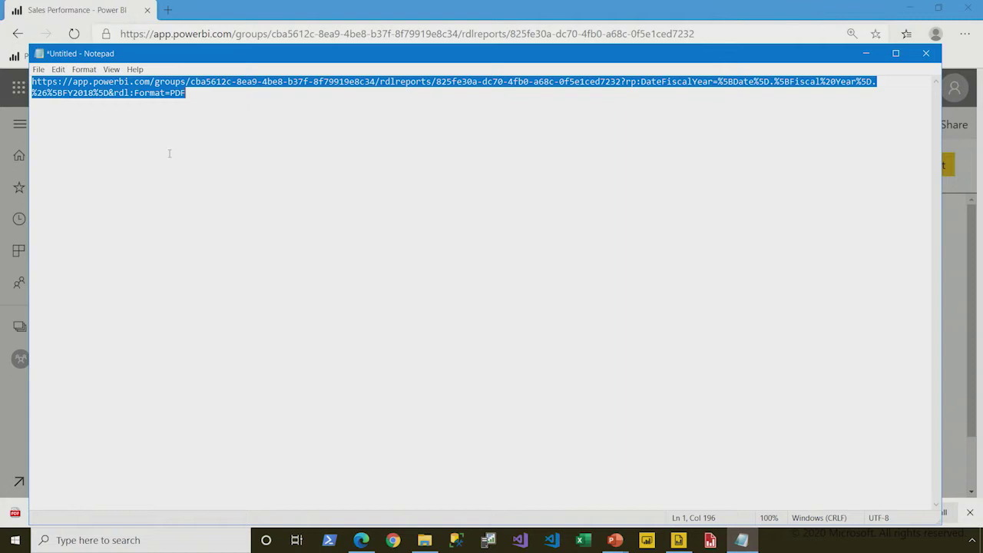
pyautogui.click(168, 9)
# Load the edited URL in a new tab and open the exported Sales Performance.pdf.
pyautogui.click(167, 9)
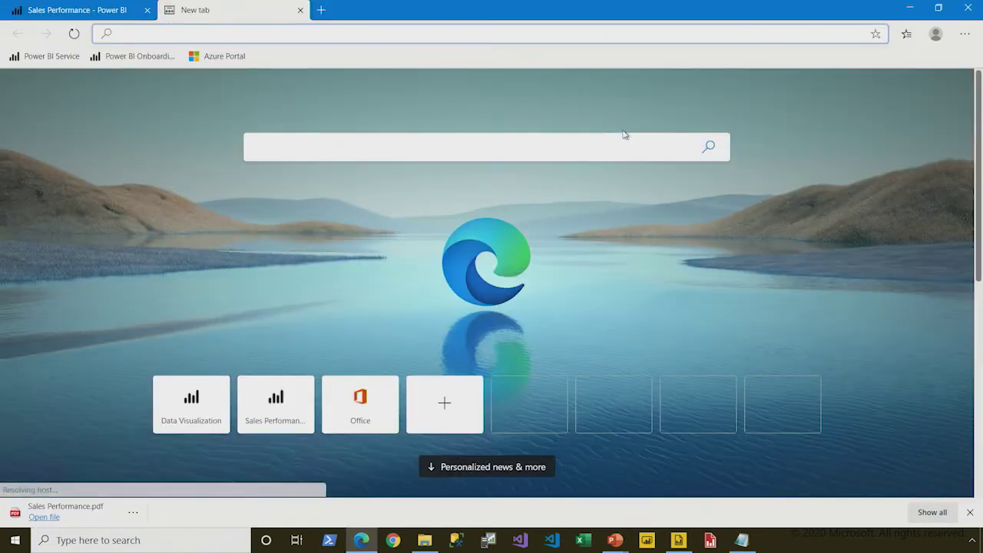
pyautogui.hotkey('ctrl', 'v')
pyautogui.press('Return')
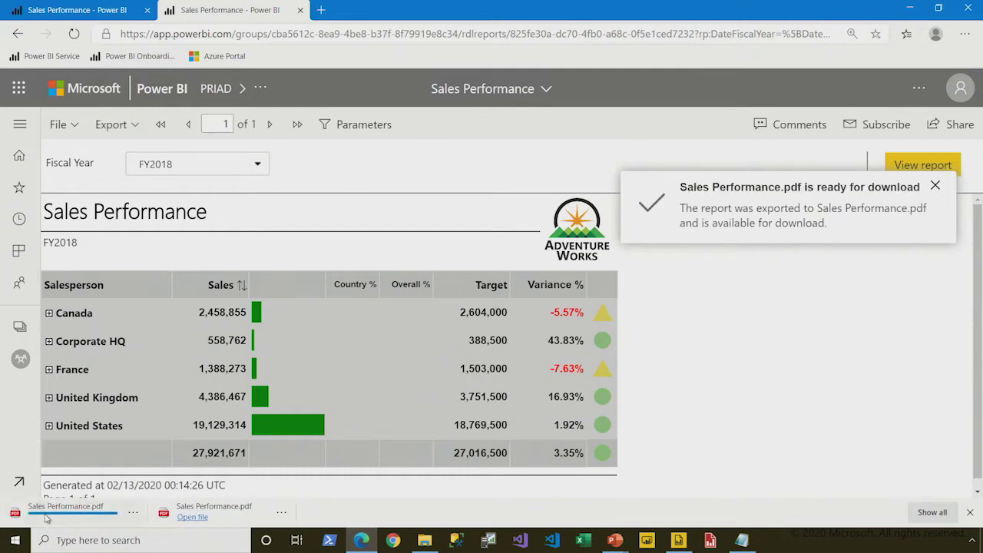
pyautogui.click(46, 517)
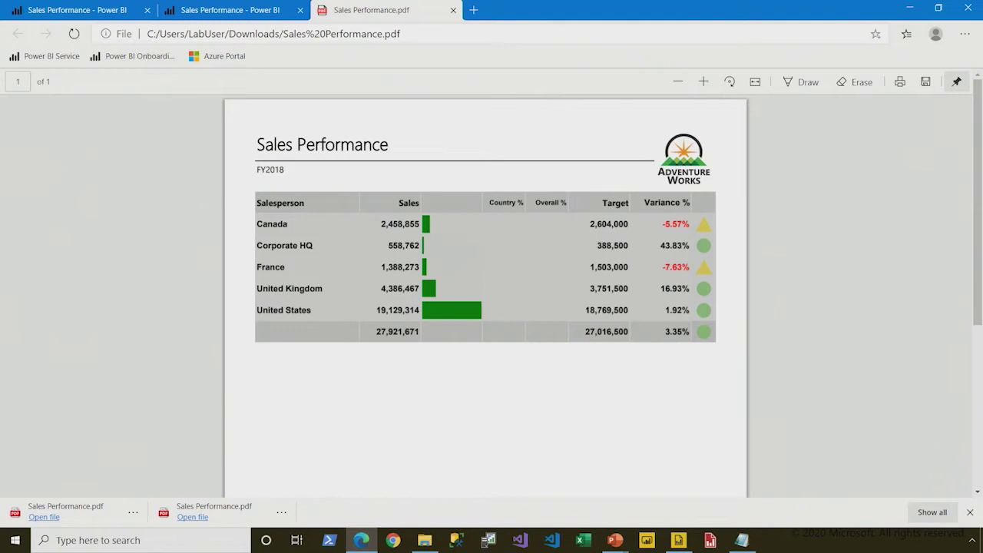
pyautogui.moveTo(246, 146); pyautogui.dragTo(309, 190)
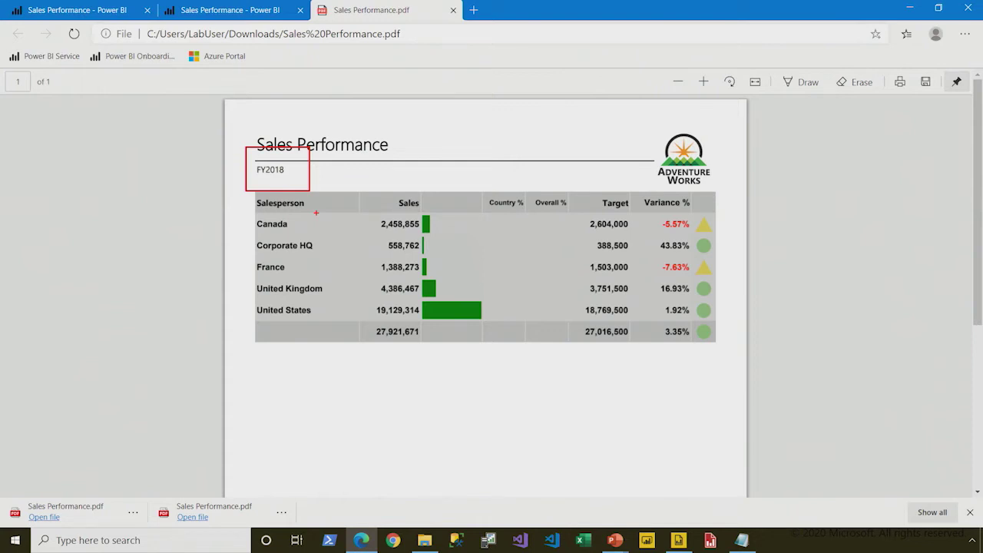
# Back on the original FY2019 report tab, dismiss the link dialog and open Subscribe to emails.
pyautogui.click(52, 12)
pyautogui.click(724, 195)
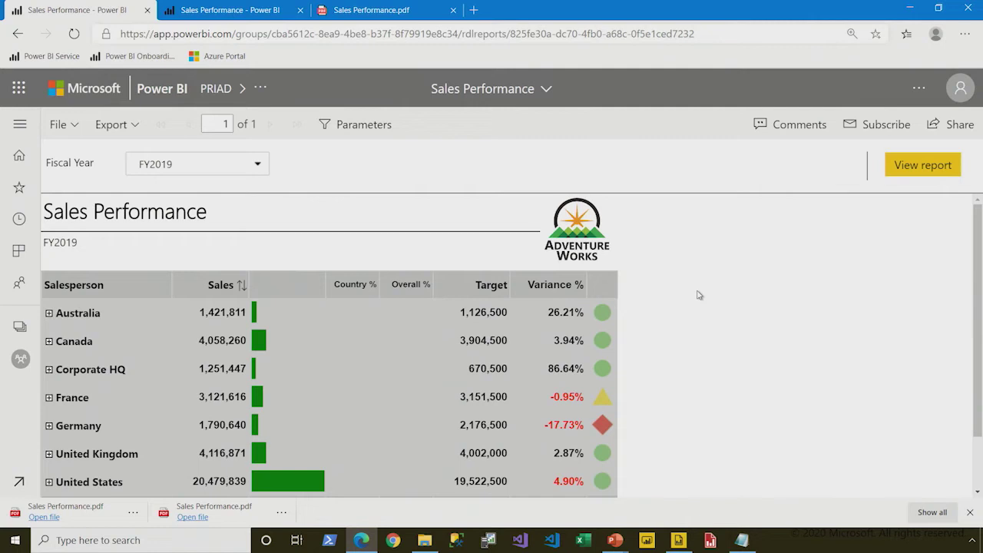
pyautogui.moveTo(826, 98); pyautogui.dragTo(918, 147)
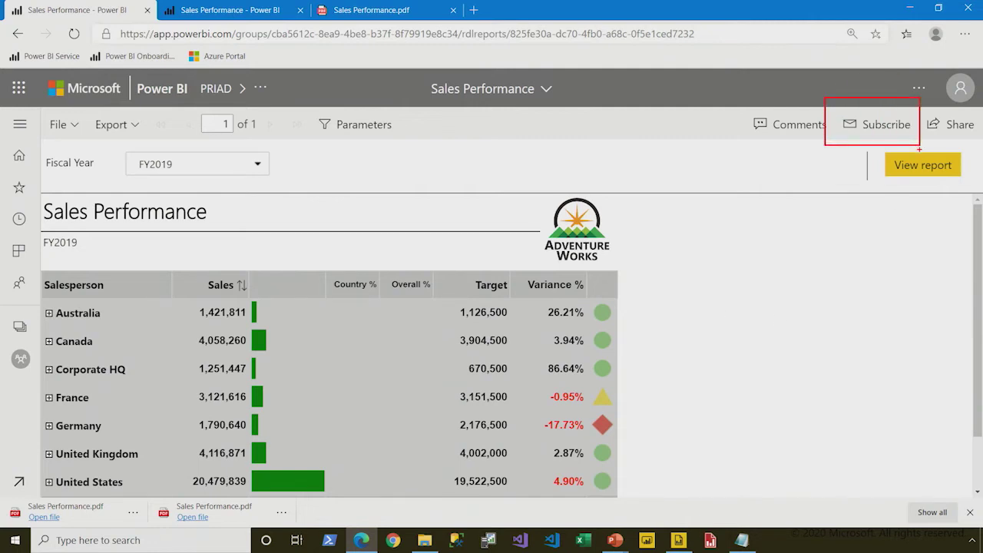
pyautogui.click(884, 124)
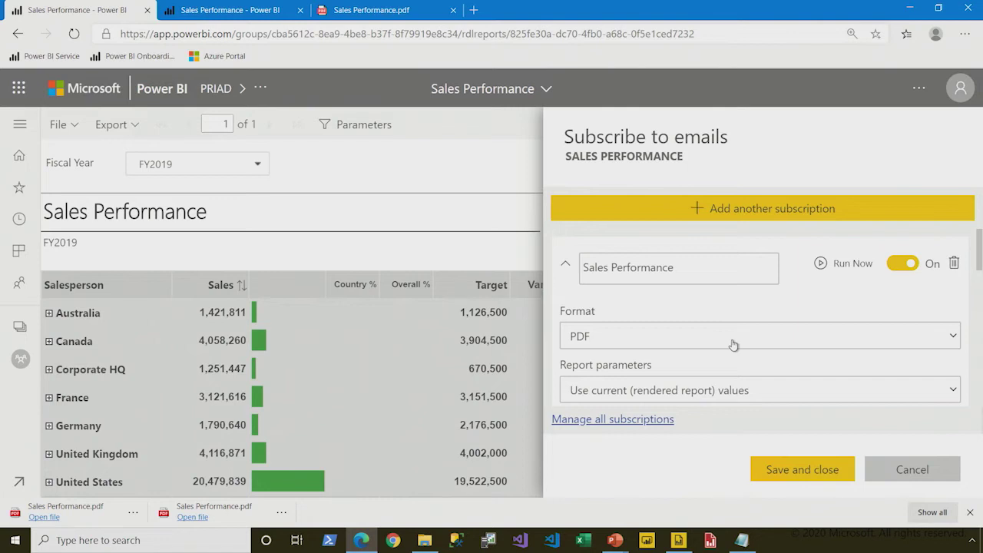
pyautogui.scroll(-1, 722, 330)
pyautogui.click(714, 320)
pyautogui.click(714, 321)
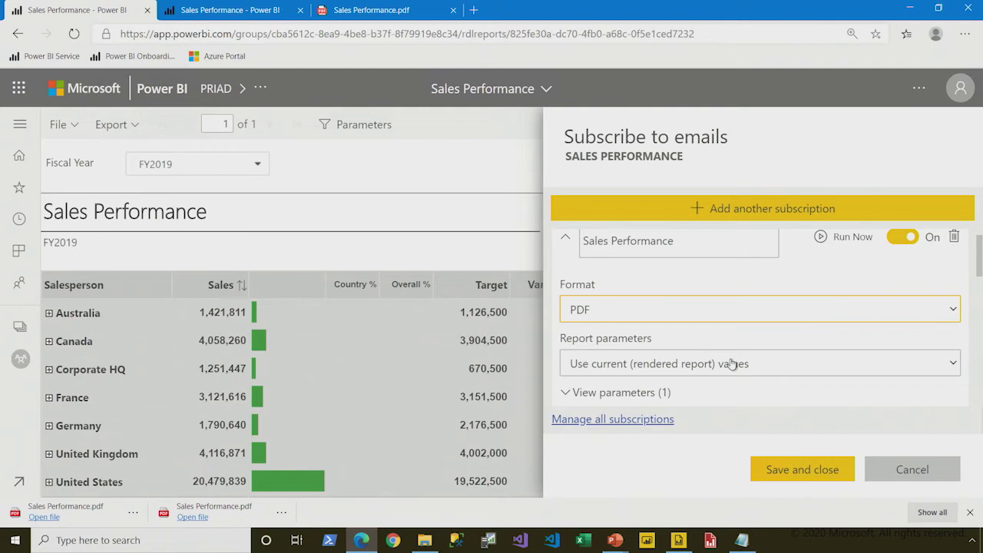
pyautogui.click(733, 365)
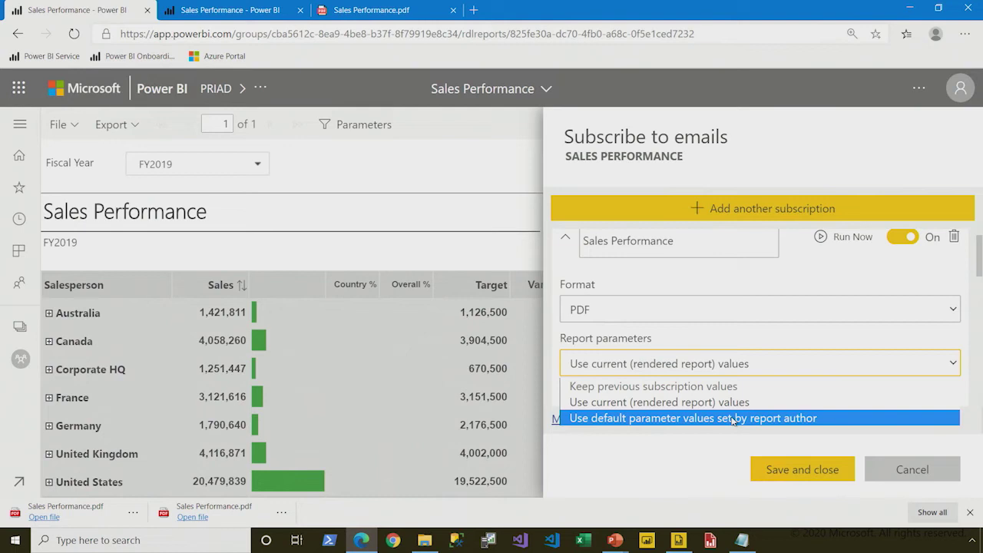
pyautogui.click(742, 367)
pyautogui.scroll(-5, 691, 252)
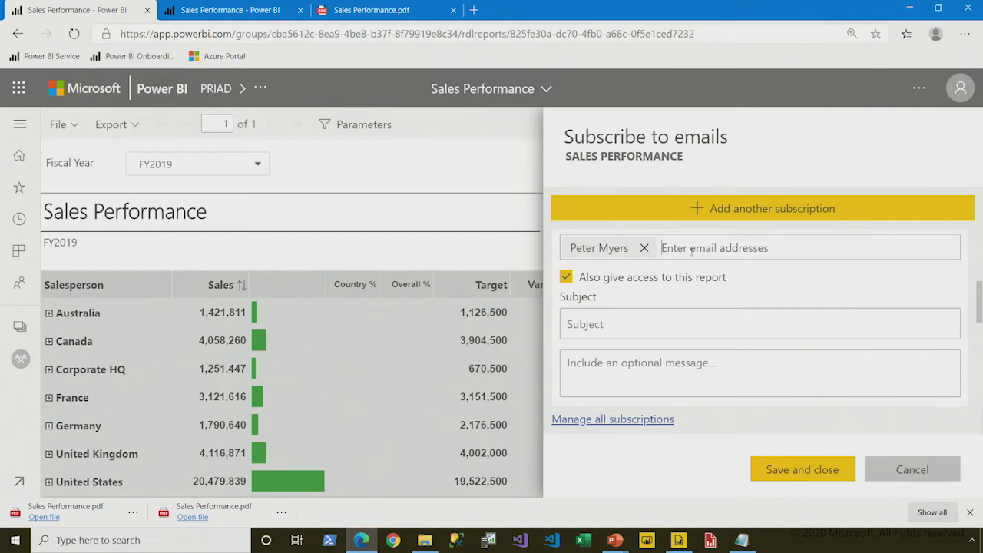
pyautogui.click(651, 317)
pyautogui.moveTo(979, 292); pyautogui.dragTo(982, 315)
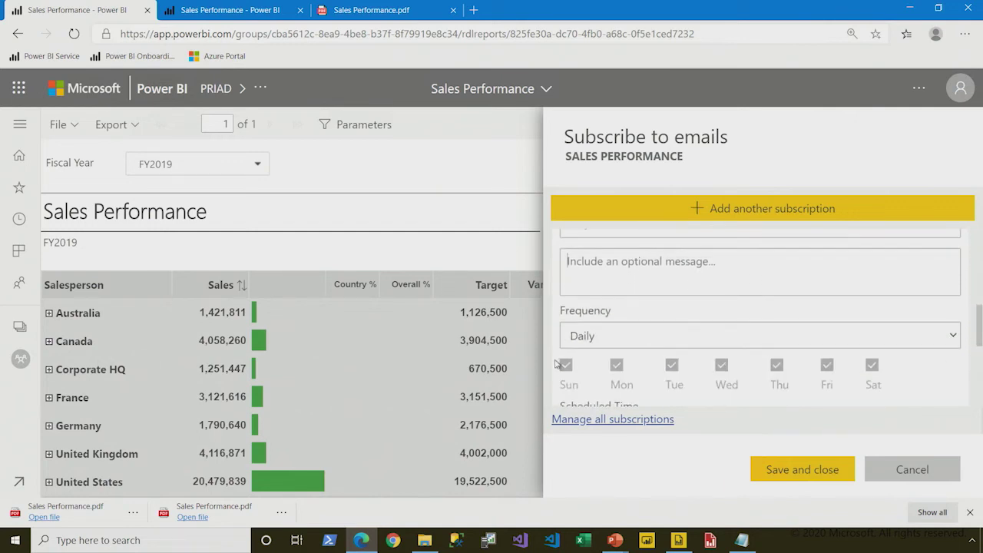
pyautogui.click(604, 338)
pyautogui.click(604, 340)
pyautogui.moveTo(978, 335); pyautogui.dragTo(979, 369)
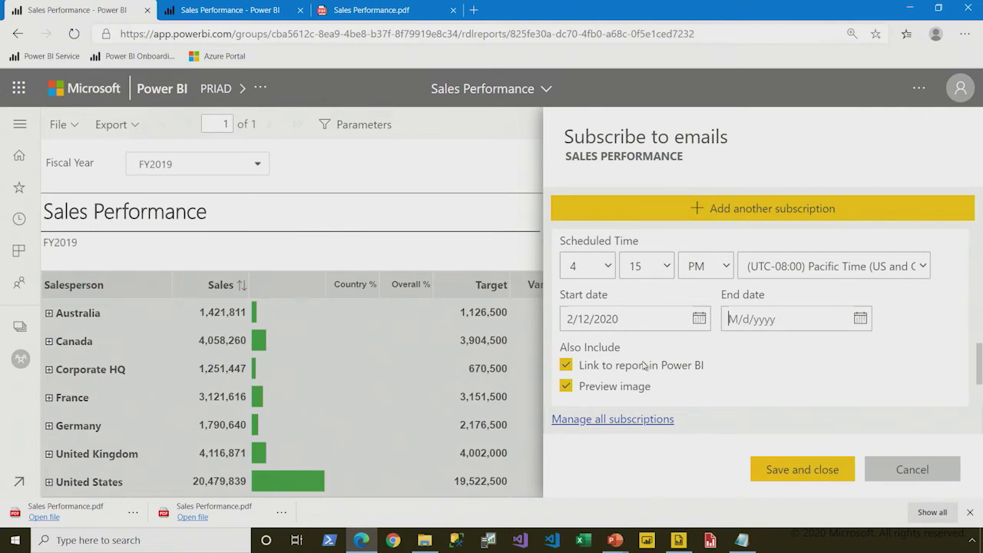
pyautogui.click(758, 323)
pyautogui.scroll(5, 704, 347)
pyautogui.scroll(4, 718, 340)
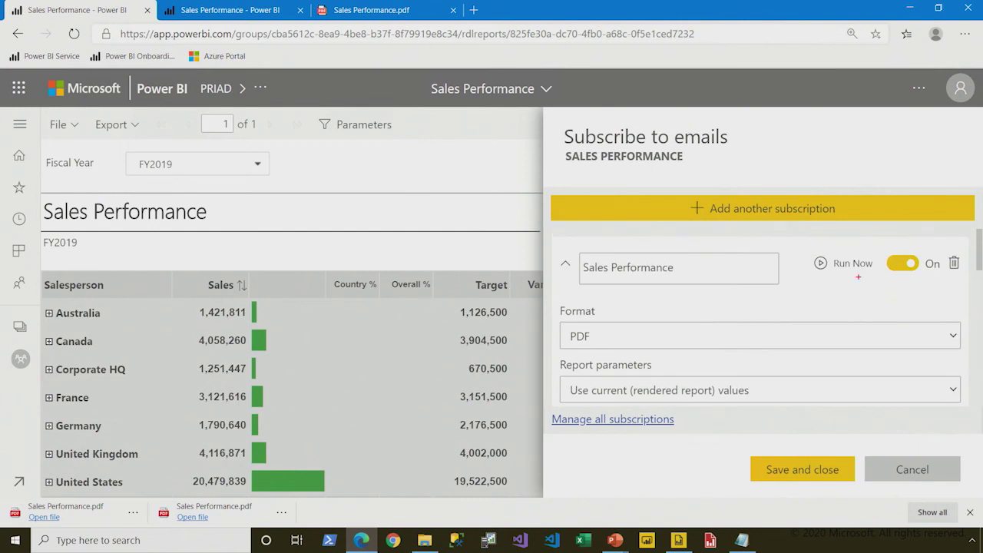
pyautogui.moveTo(795, 245); pyautogui.dragTo(872, 286)
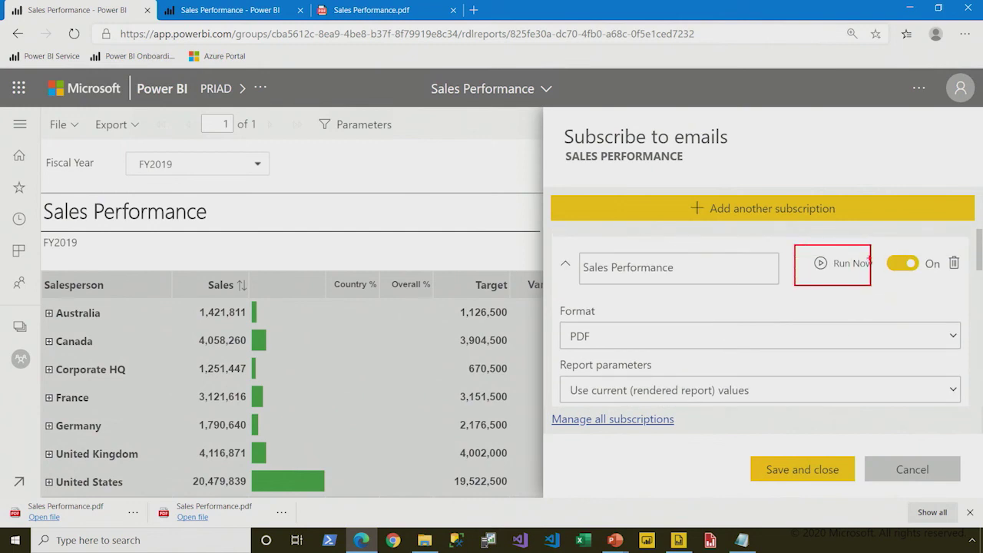
pyautogui.moveTo(860, 241)
pyautogui.mouseDown()
pyautogui.moveTo(912, 295)
pyautogui.moveTo(948, 294)
pyautogui.mouseUp()
pyautogui.moveTo(939, 248); pyautogui.dragTo(963, 278)
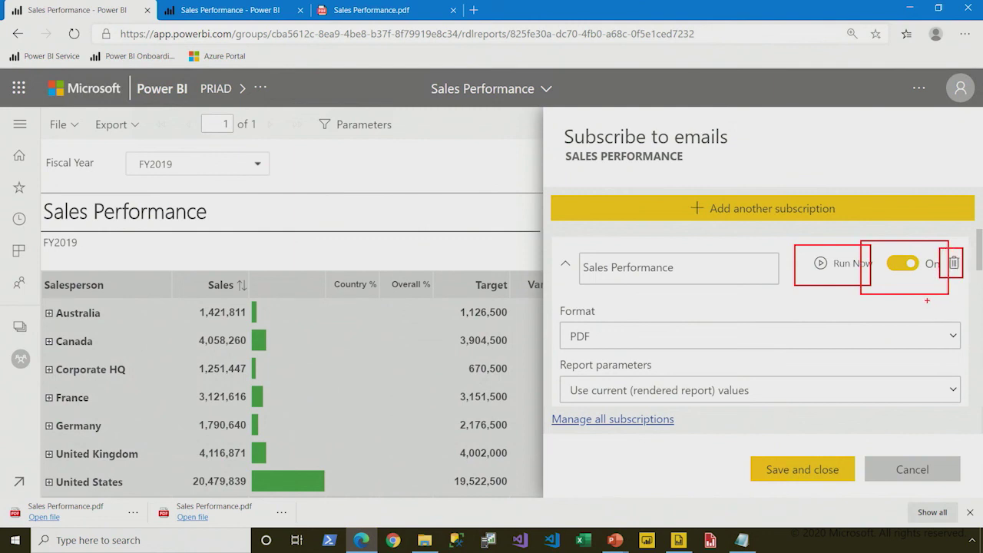
pyautogui.press('Escape')
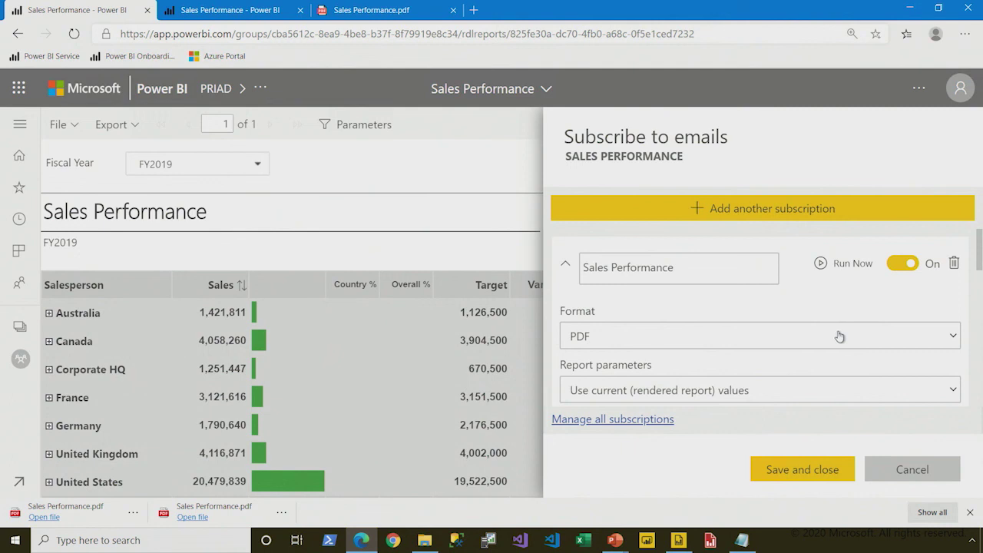